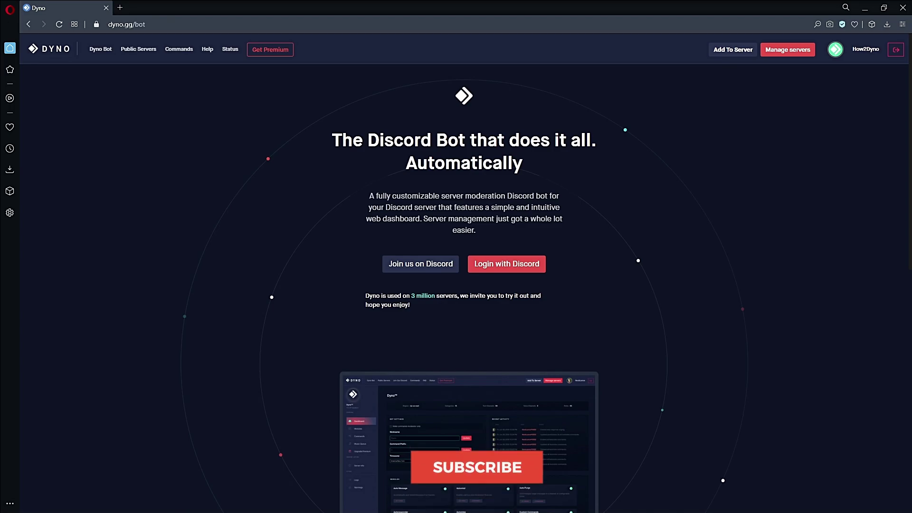
- Open the Custom Commands module of the How2Dyno server and make sure the module is enabled
{"action": "left_click", "coordinate": [770, 51]}
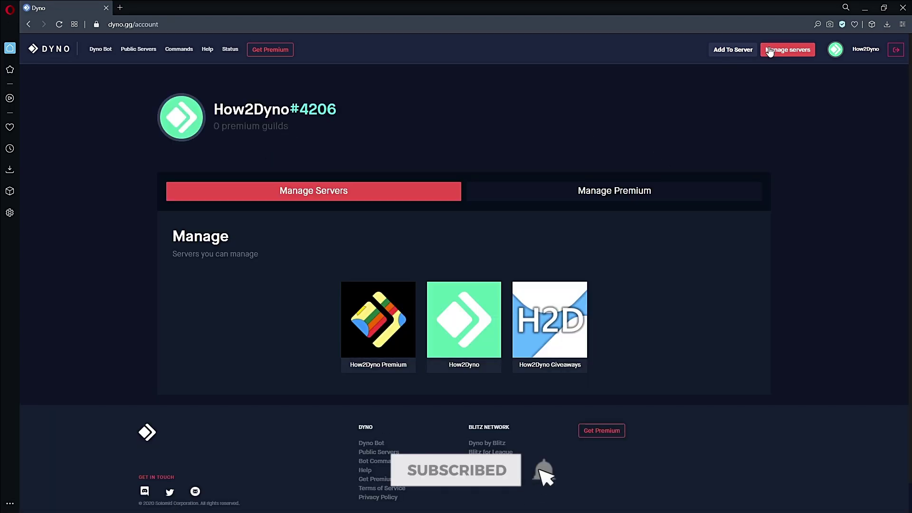
{"action": "left_click", "coordinate": [475, 303]}
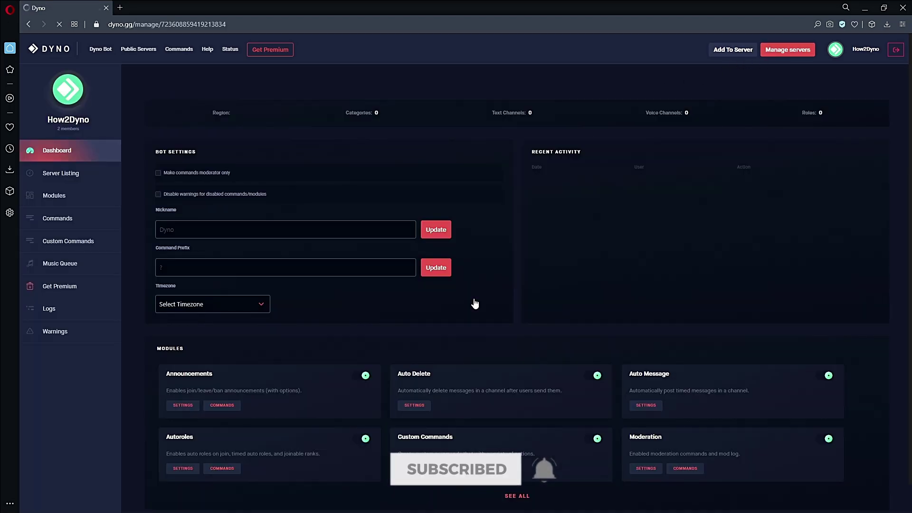
{"action": "left_click", "coordinate": [67, 240]}
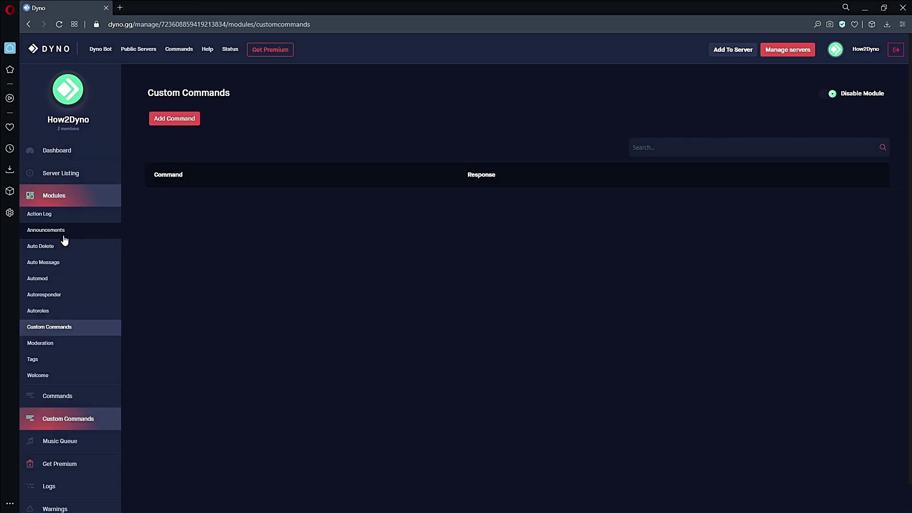
{"action": "left_click", "coordinate": [832, 95]}
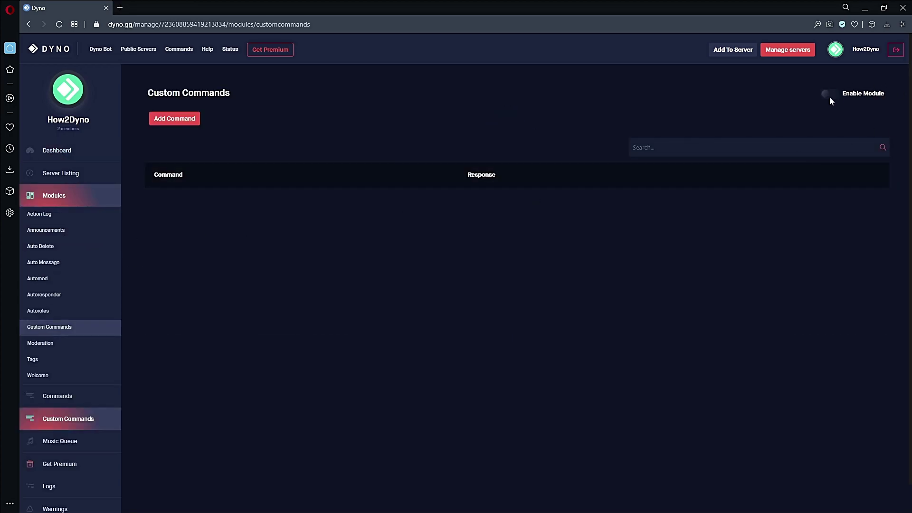
{"action": "left_click", "coordinate": [828, 97]}
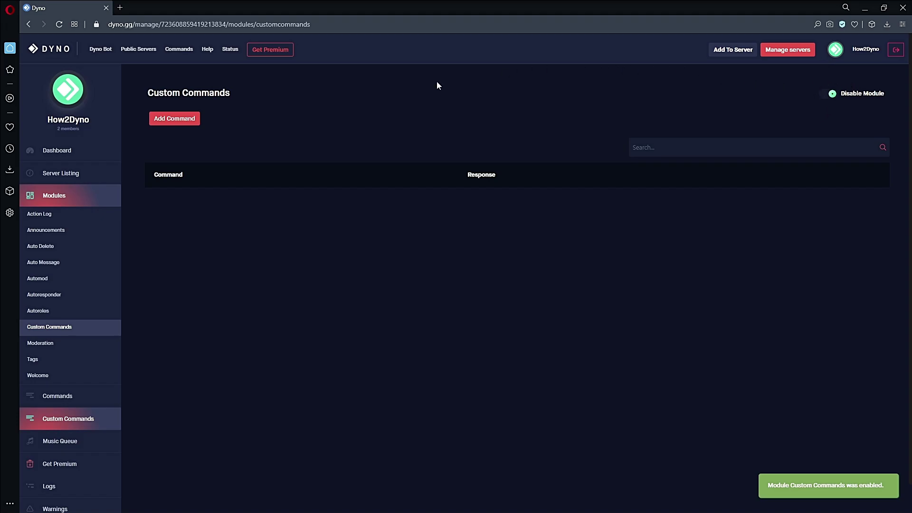
- Draft a custom command named remove with the response lines {delete}, {require:serverAdmin}, {!role removeall $1}, {!ban $1+} and ✅ **Command Received.**, enlarging the response box
{"action": "left_click", "coordinate": [192, 116]}
{"action": "left_click", "coordinate": [360, 93]}
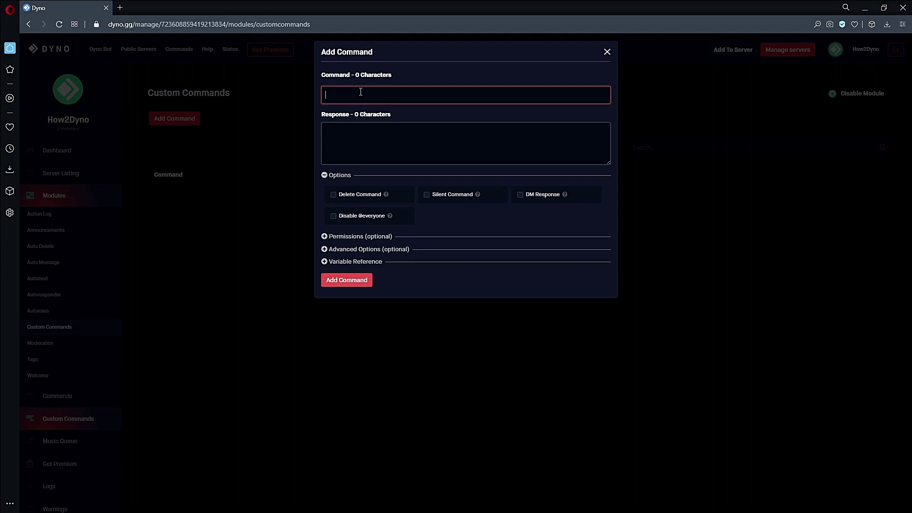
{"action": "type", "text": "remove"}
{"action": "left_click", "coordinate": [347, 127]}
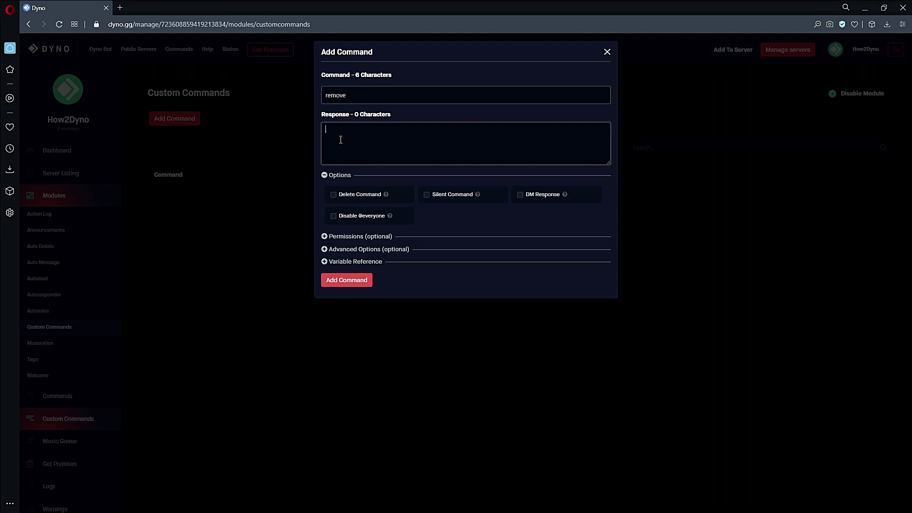
{"action": "type", "text": "{delete} {require:serverAdmin} {!role removeall $1} {!ban $1+} ✅ **Command Received.**"}
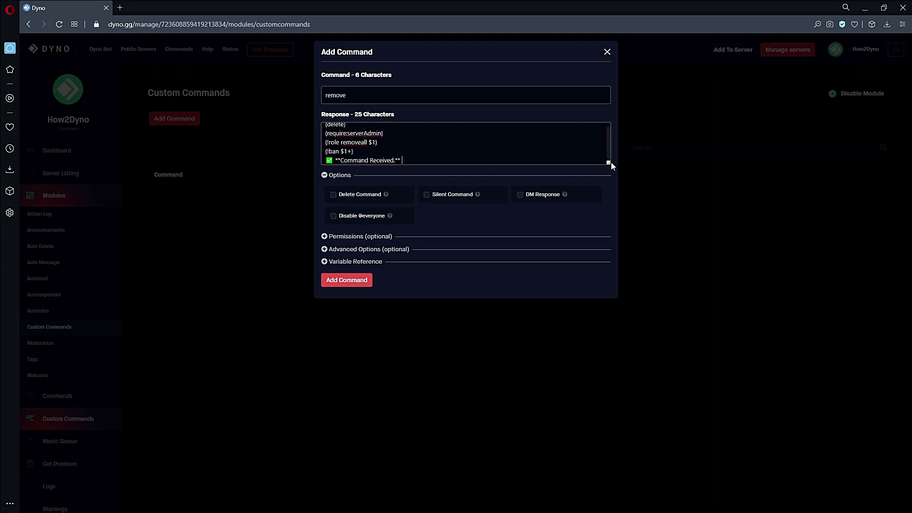
{"action": "left_click_drag", "start_coordinate": [612, 166], "coordinate": [613, 211]}
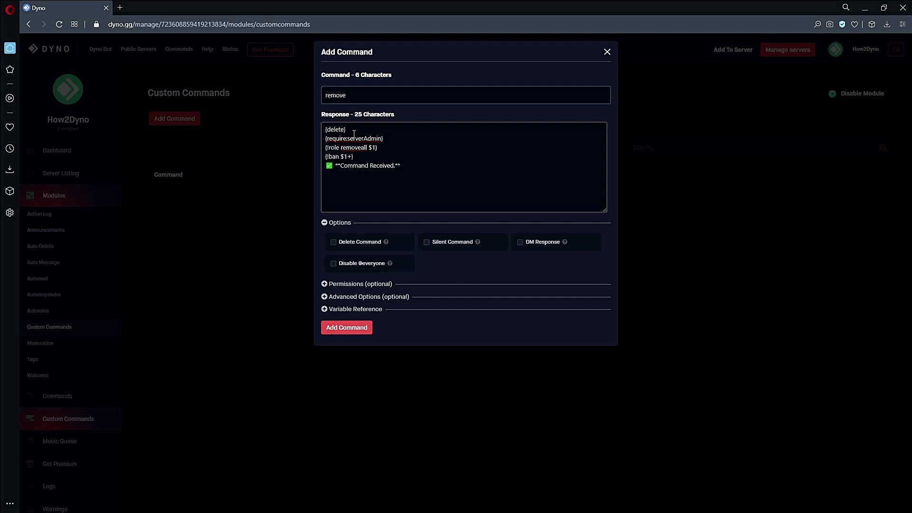
- Examine the response's admin requirement, role removal, ban and confirmation message lines one by one
{"action": "left_click", "coordinate": [388, 141]}
{"action": "left_click_drag", "start_coordinate": [378, 148], "coordinate": [325, 150]}
{"action": "left_click", "coordinate": [355, 157]}
{"action": "left_click_drag", "start_coordinate": [369, 147], "coordinate": [376, 148]}
{"action": "left_click", "coordinate": [341, 157]}
{"action": "left_click_drag", "start_coordinate": [419, 168], "coordinate": [305, 171]}
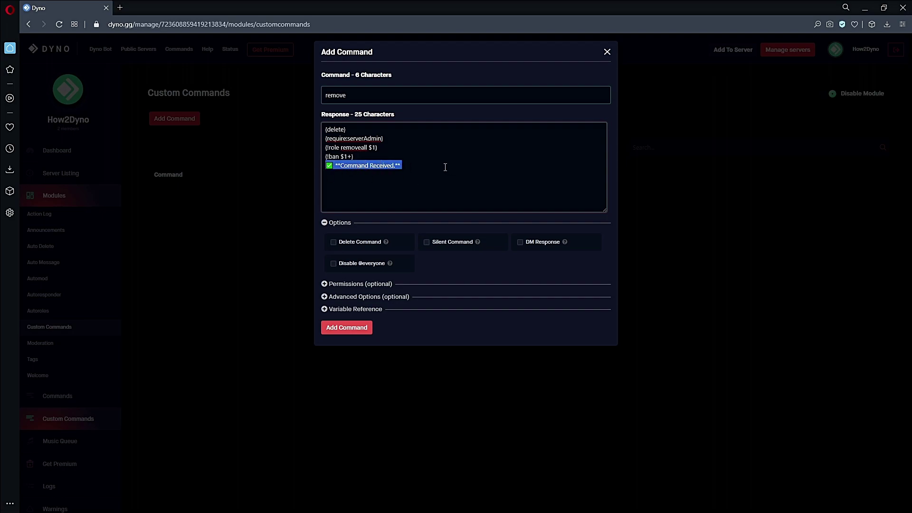
{"action": "left_click_drag", "start_coordinate": [395, 169], "coordinate": [340, 168]}
{"action": "key", "text": "Right"}
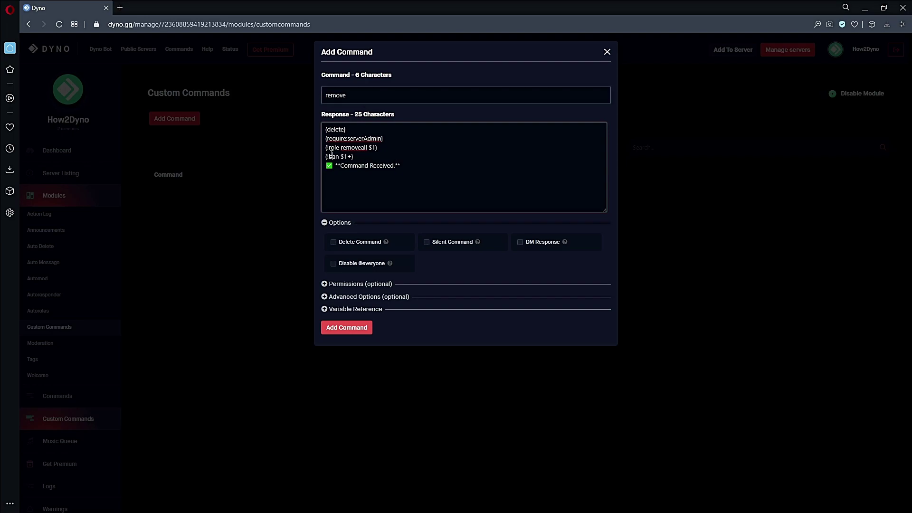
- Try the Silent Command option on the new command while checking the confirmation message line
{"action": "left_click", "coordinate": [432, 245]}
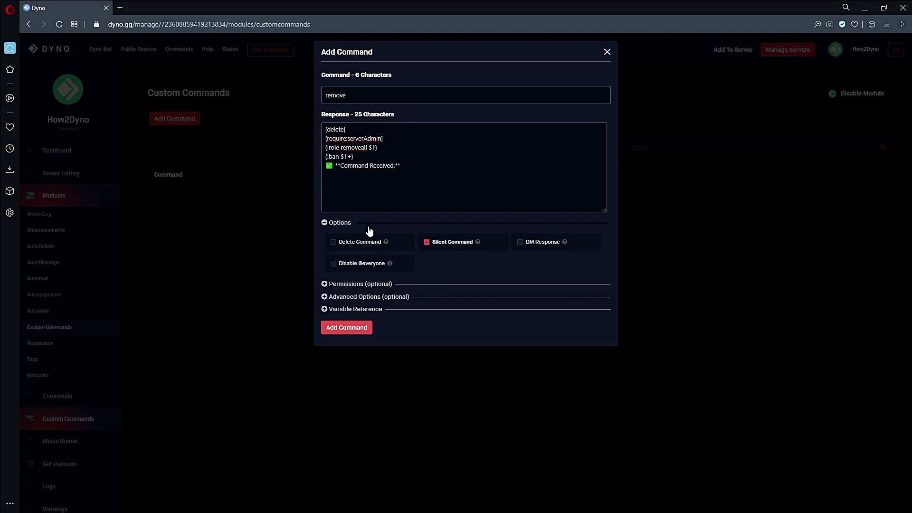
{"action": "left_click_drag", "start_coordinate": [404, 166], "coordinate": [305, 166]}
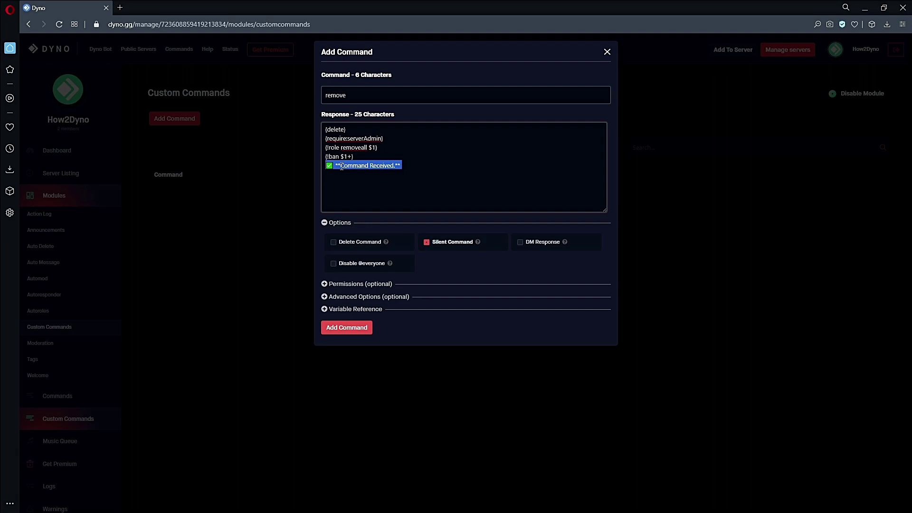
{"action": "left_click", "coordinate": [449, 249]}
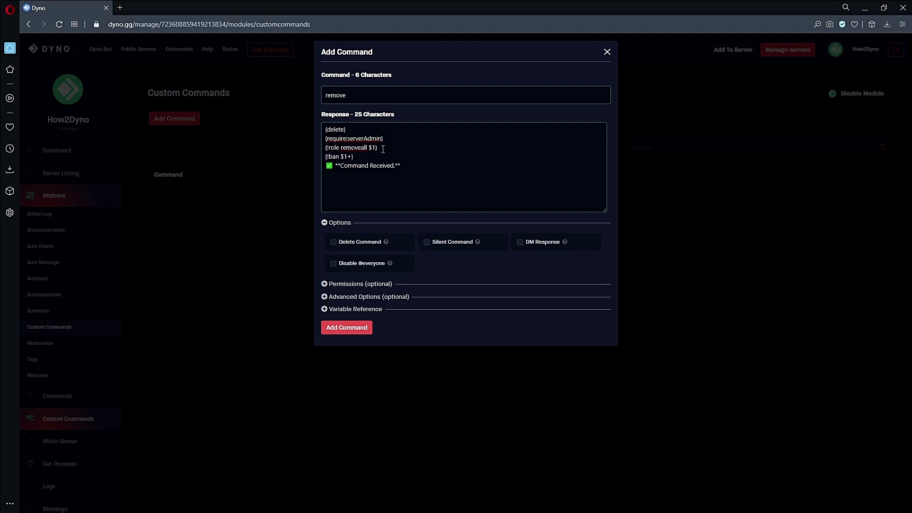
{"action": "left_click", "coordinate": [439, 245]}
{"action": "left_click", "coordinate": [439, 245]}
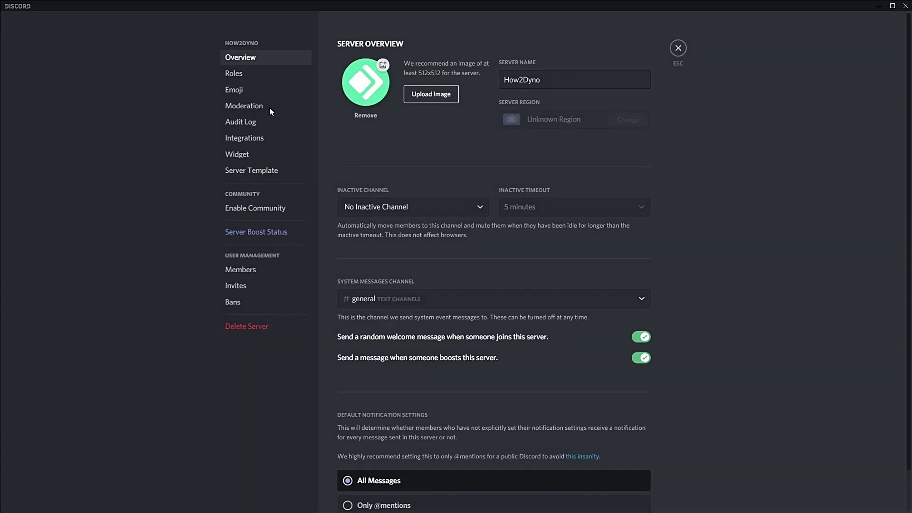
- Switch to Discord, check the Dyno role's place in the server's role list, and leave the server settings
{"action": "left_click", "coordinate": [269, 74]}
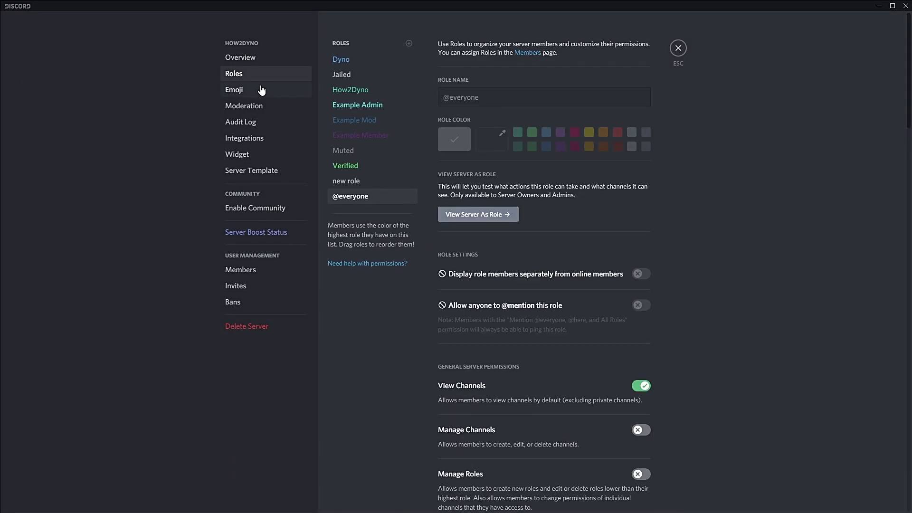
{"action": "left_click", "coordinate": [351, 61]}
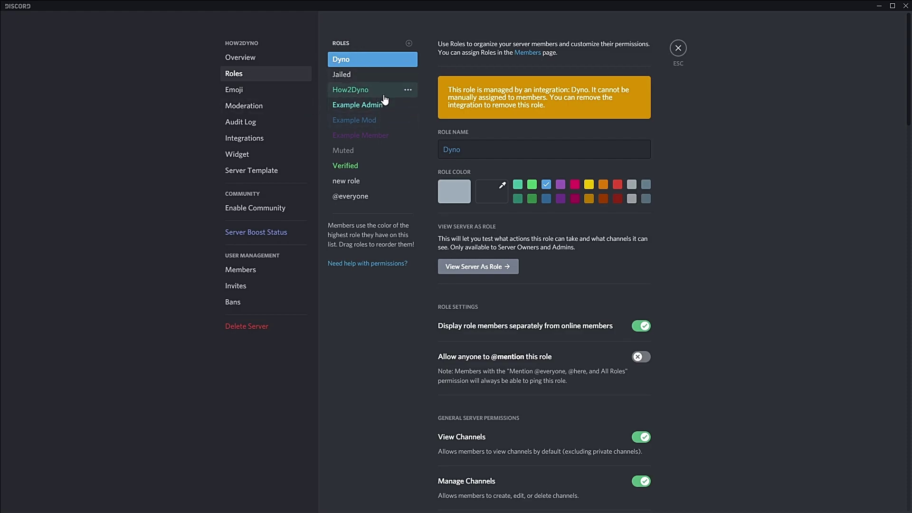
{"action": "left_click", "coordinate": [678, 48]}
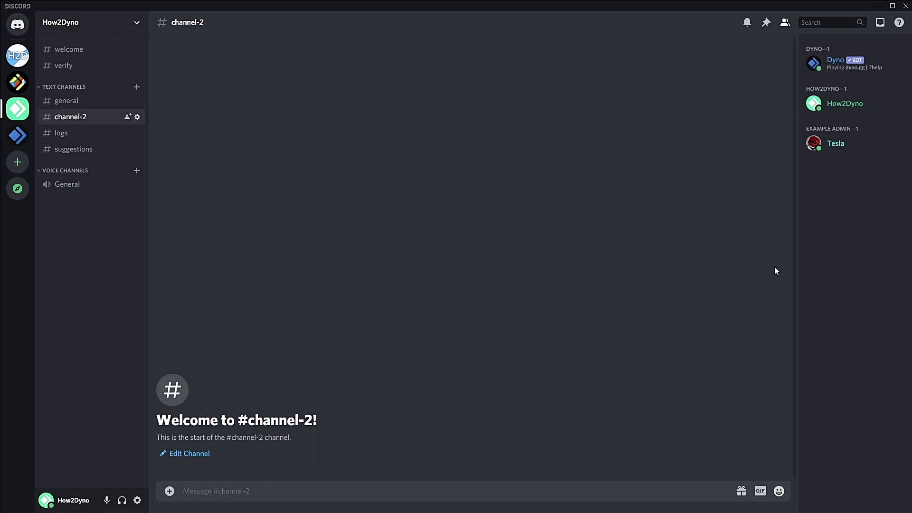
- Try to ban the Example Admin member by sending the ?ban command with a mention in channel-2
{"action": "left_click", "coordinate": [245, 488]}
{"action": "type", "text": "?ban @Tesla"}
{"action": "key", "text": "Return"}
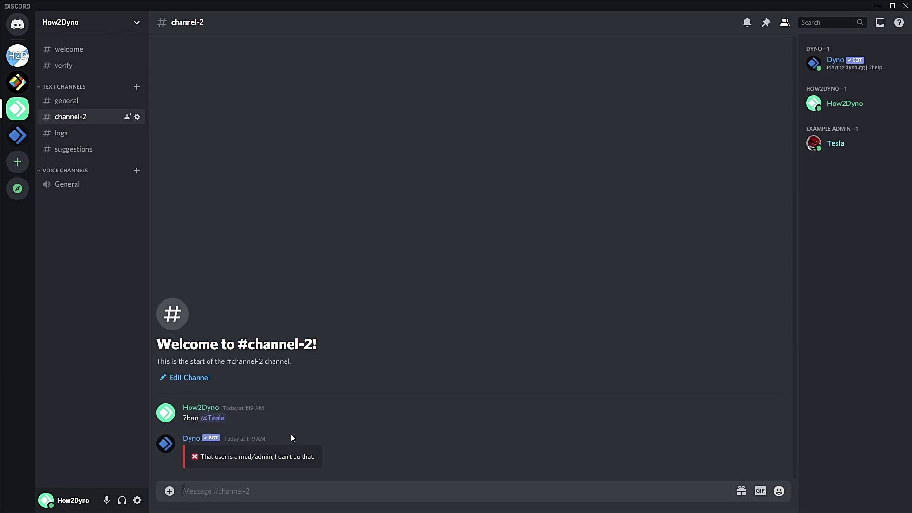
- Compose a ?remove message in channel-2 with the Example Admin member's copied user ID, the duration 14d and the reason Test!
{"action": "type", "text": "?remo"}
{"action": "type", "text": "ve"}
{"action": "right_click", "coordinate": [212, 418]}
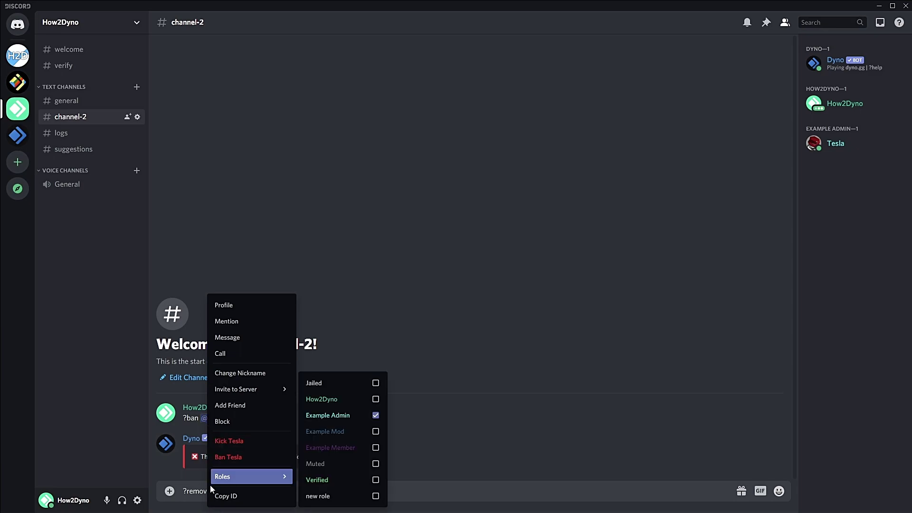
{"action": "left_click", "coordinate": [225, 496]}
{"action": "key", "text": "ctrl+v"}
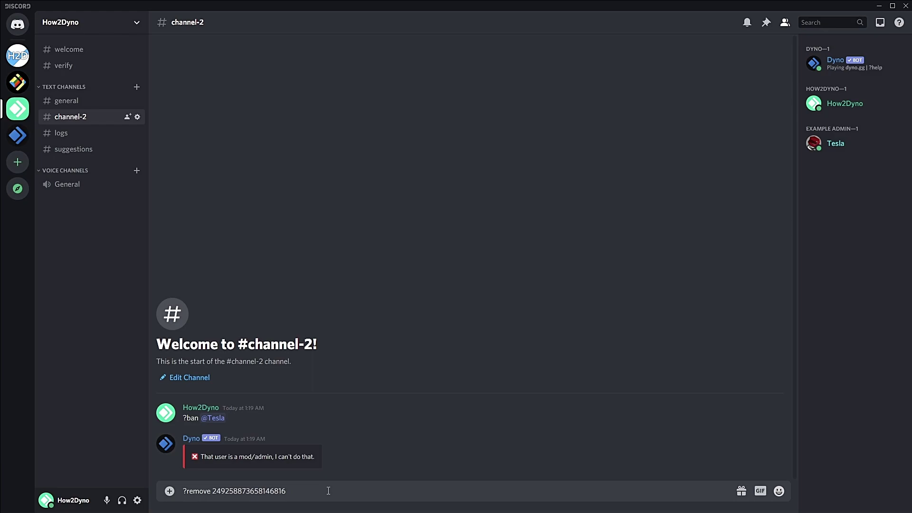
{"action": "type", "text": "14d Test!"}
- Delete the 14d duration from the ?remove message, keep the reason Test!, and send it
{"action": "left_click", "coordinate": [296, 487]}
{"action": "key", "text": "BackSpace"}
{"action": "key", "text": "BackSpace"}
{"action": "key", "text": "BackSpace"}
{"action": "key", "text": "BackSpace"}
{"action": "left_click", "coordinate": [332, 490]}
{"action": "left_click", "coordinate": [246, 491]}
{"action": "key", "text": "Return"}
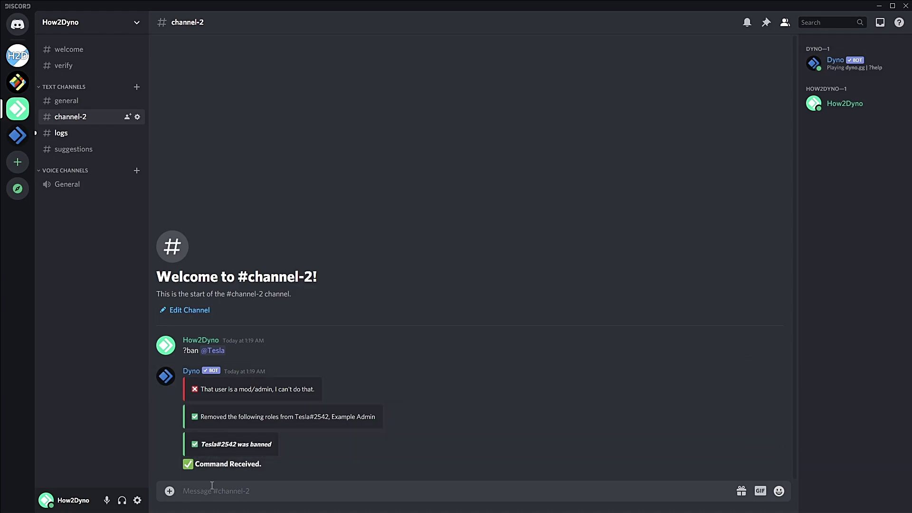
- Review Dyno's replies in channel-2, including the Command Received confirmation
{"action": "left_click_drag", "start_coordinate": [276, 464], "coordinate": [172, 467]}
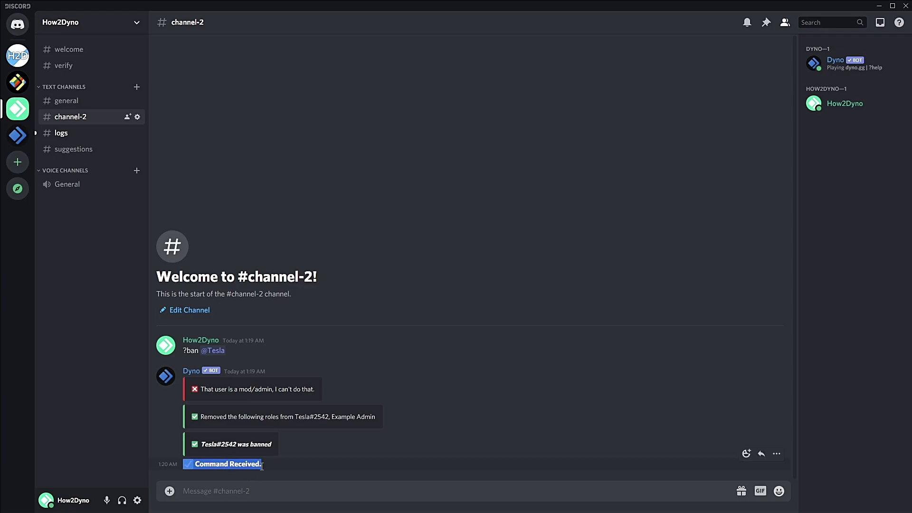
{"action": "left_click", "coordinate": [275, 487]}
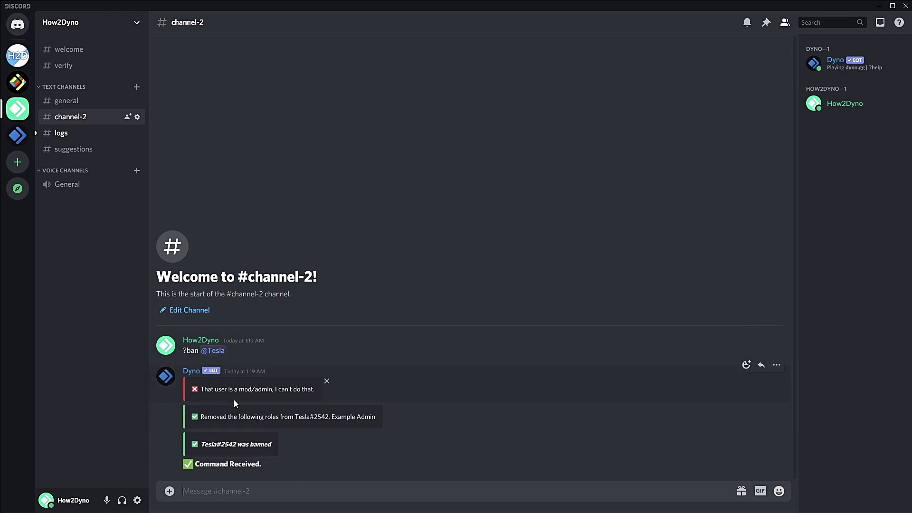
{"action": "left_click_drag", "start_coordinate": [278, 464], "coordinate": [180, 458]}
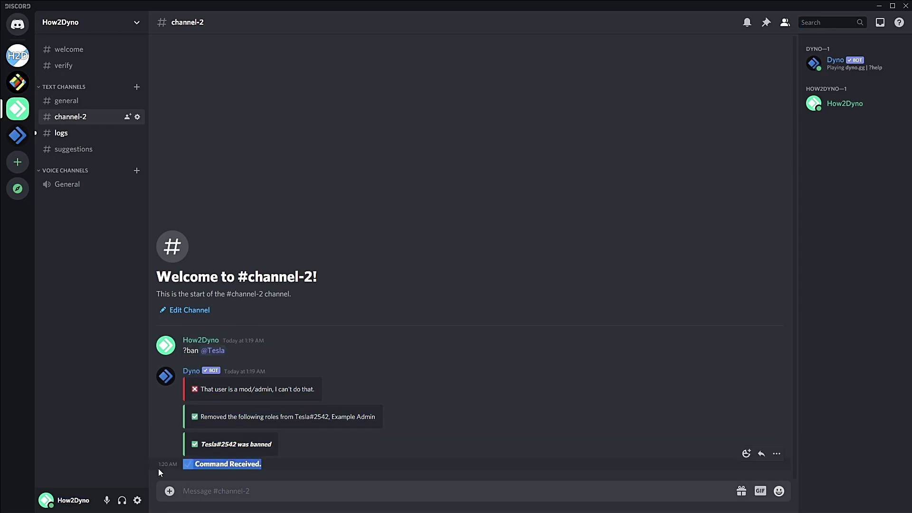
{"action": "left_click", "coordinate": [227, 483]}
- Inspect the newest ban case and its moderator in the logs channel, and return to channel-2
{"action": "left_click", "coordinate": [84, 141]}
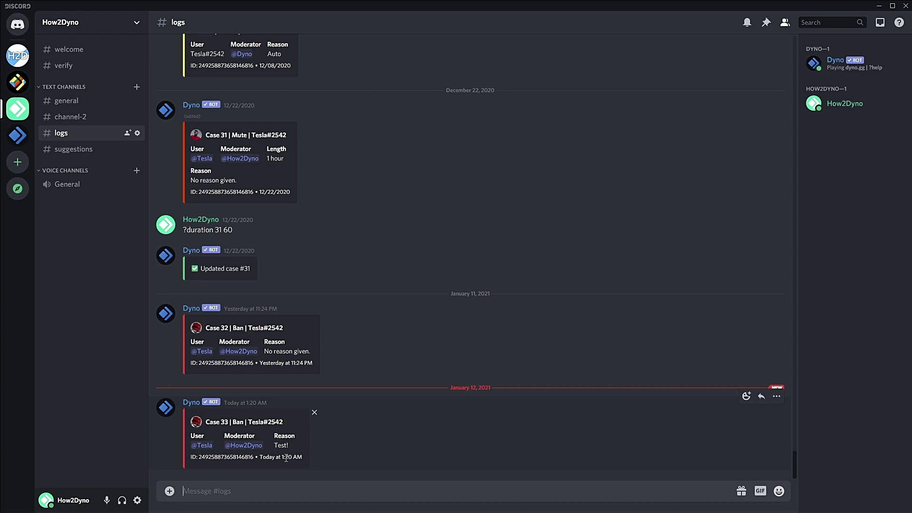
{"action": "left_click", "coordinate": [238, 447]}
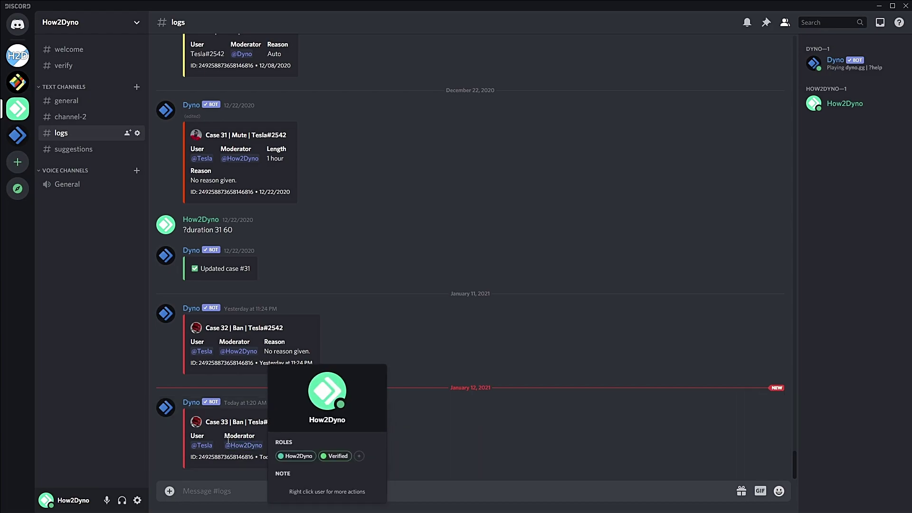
{"action": "left_click", "coordinate": [240, 474]}
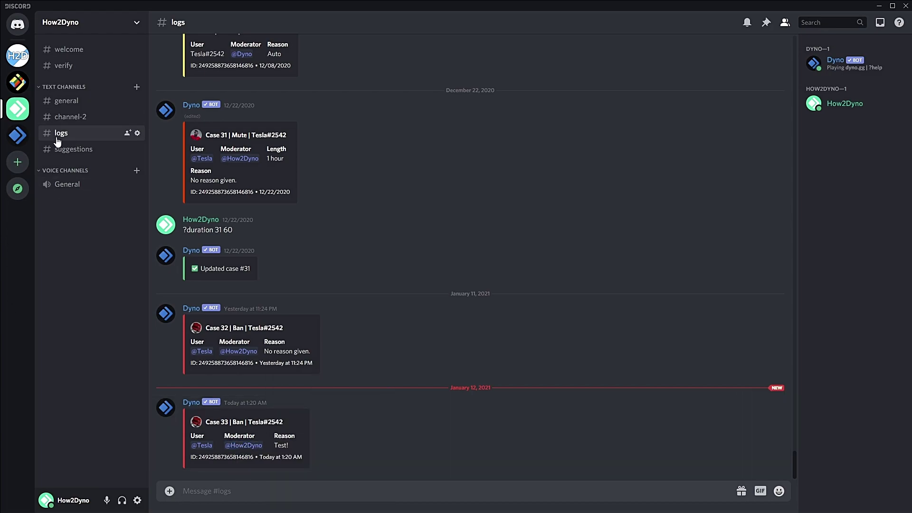
{"action": "left_click", "coordinate": [66, 101]}
{"action": "left_click", "coordinate": [70, 117]}
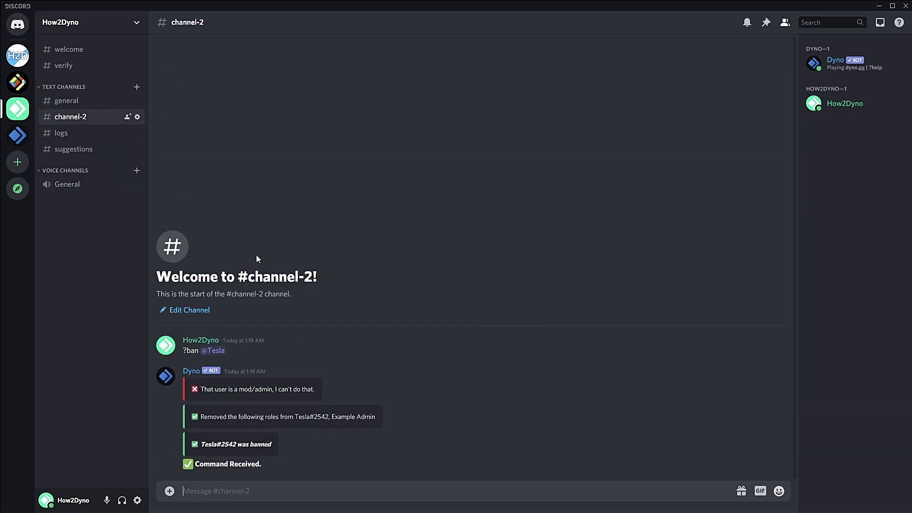